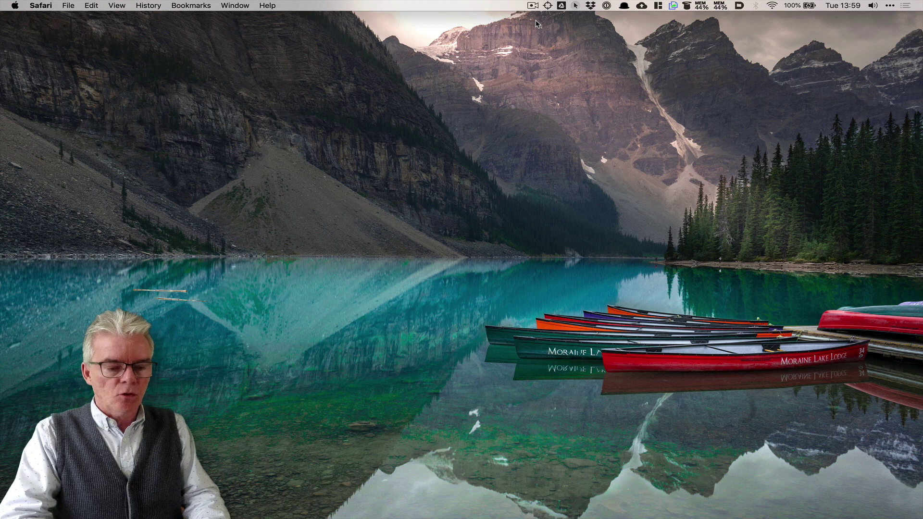
# Visit zoom.us in a new browser window and compare the Basic and Pro meeting plans on the pricing page.
pyautogui.press('super+n')
pyautogui.write('zoom.us')
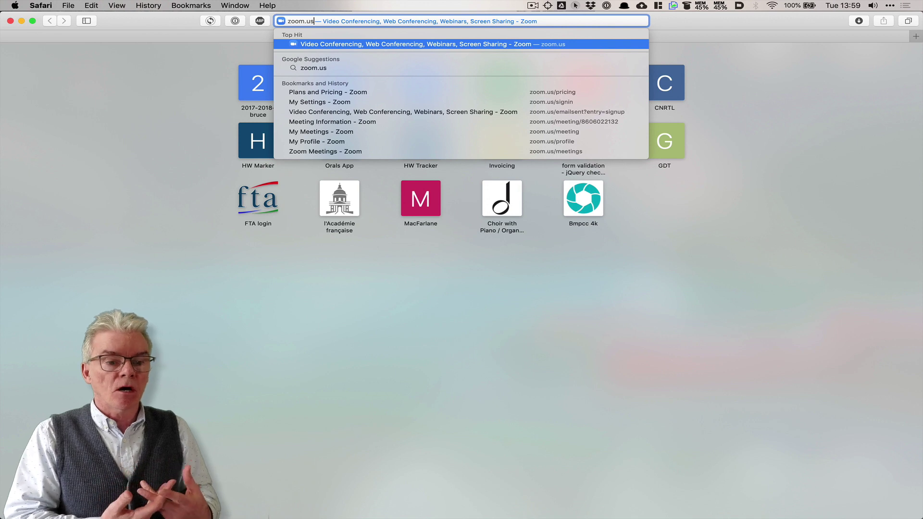
pyautogui.press('Return')
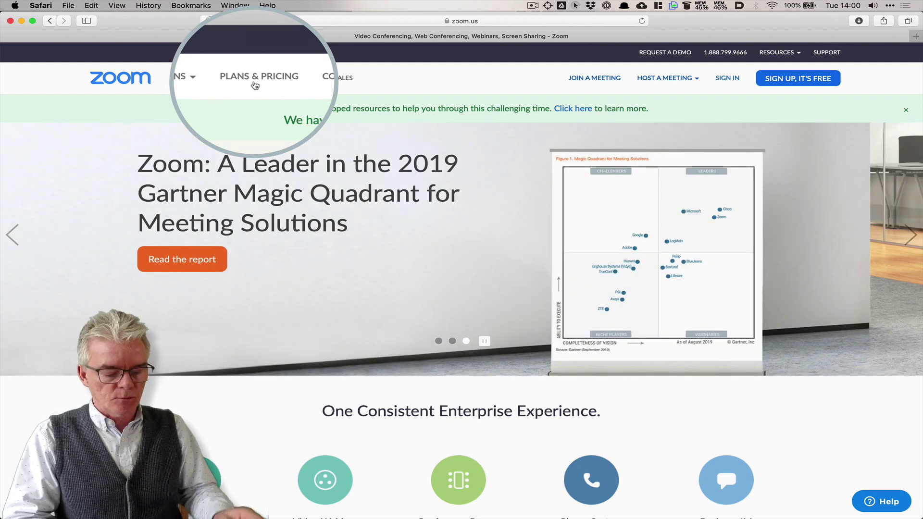
pyautogui.click(255, 85)
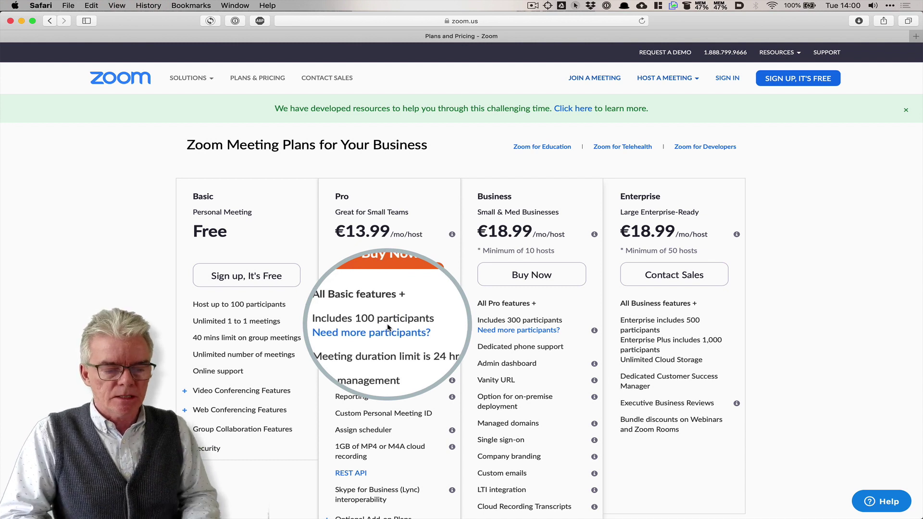
pyautogui.moveTo(375, 334)
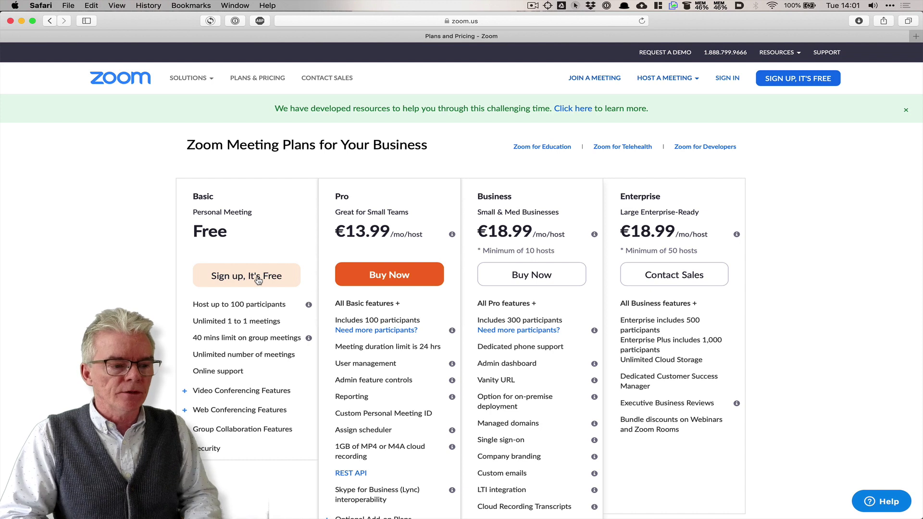
pyautogui.click(11, 22)
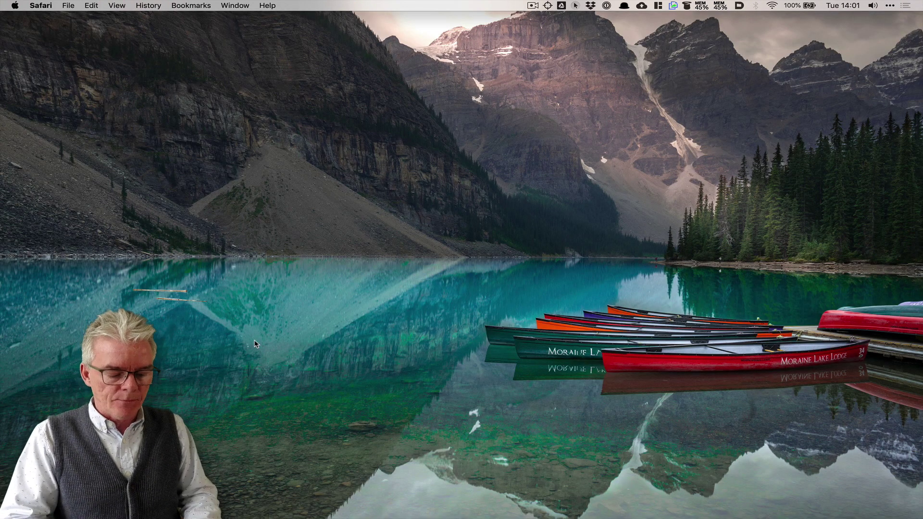
# Find and launch the zoom.us desktop app.
pyautogui.press('super+space')
pyautogui.write('adobe')
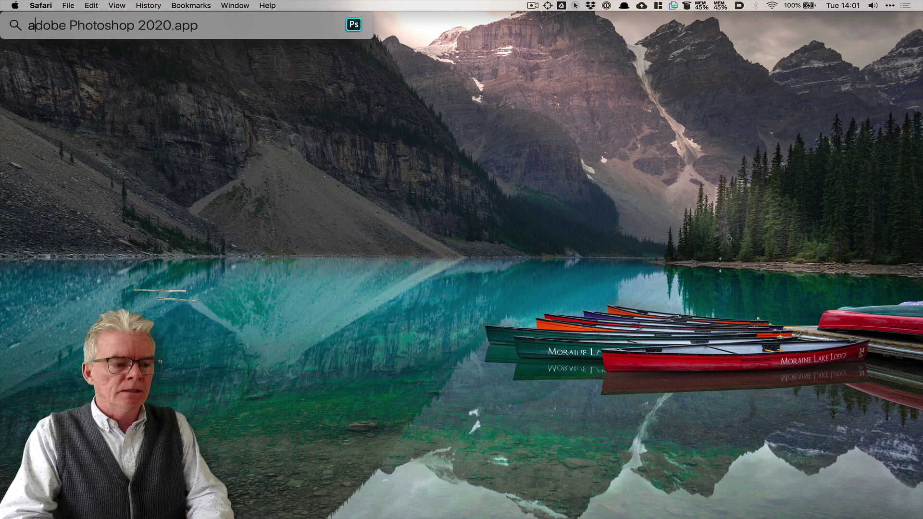
pyautogui.press('Escape')
pyautogui.write('zoom.us')
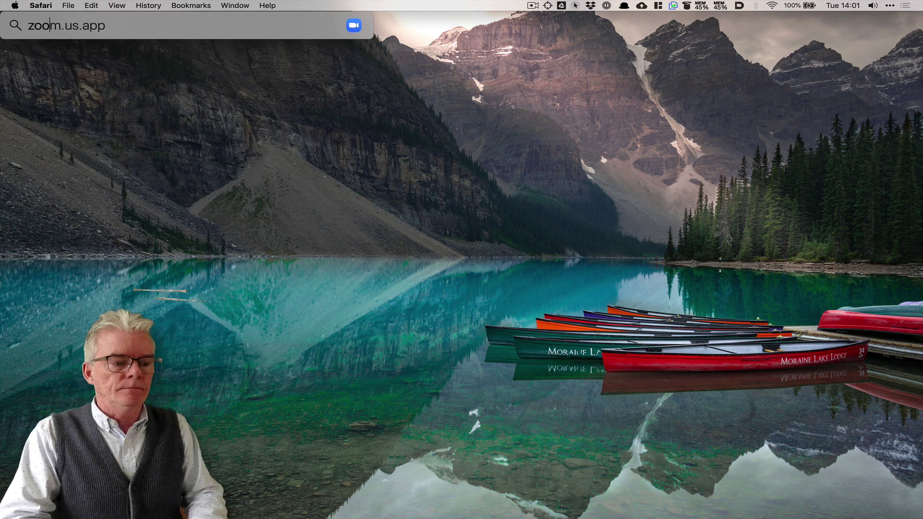
pyautogui.press('Return')
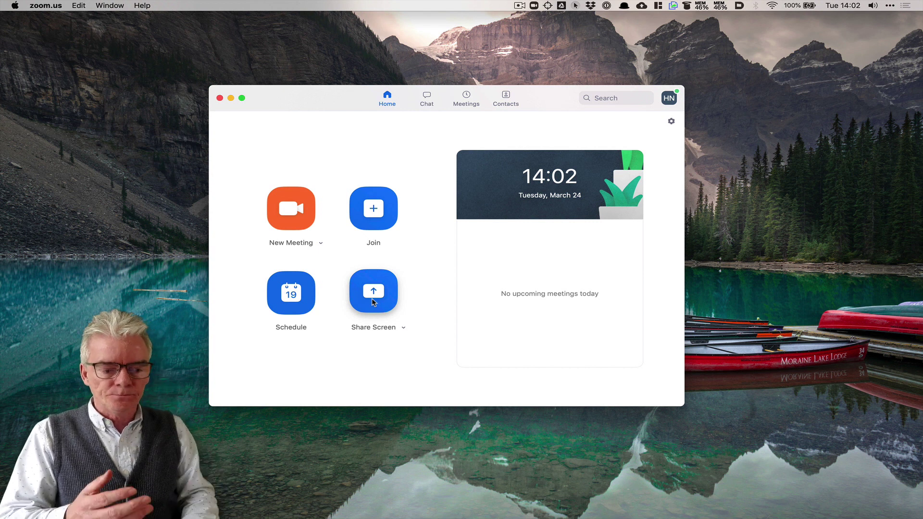
# Begin scheduling a meeting and enter "French Class, Wed 4pm" as its topic.
pyautogui.click(289, 303)
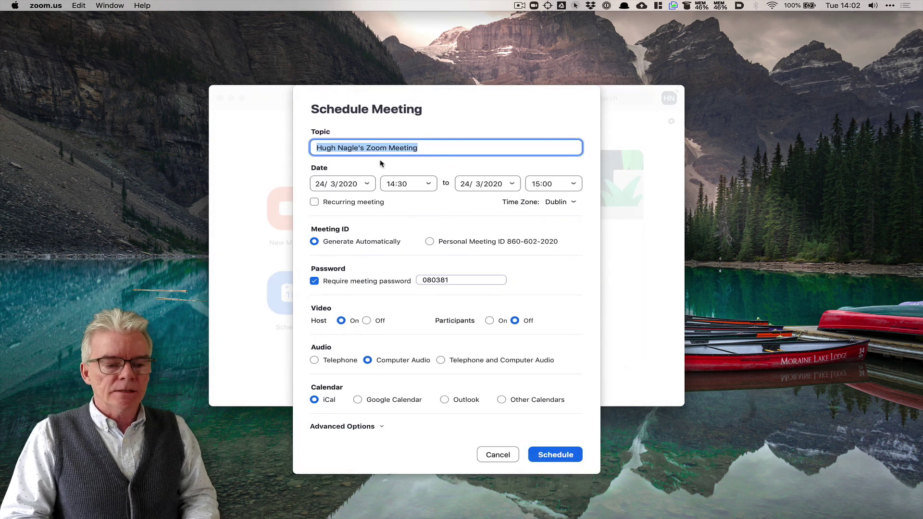
pyautogui.write('Francho')
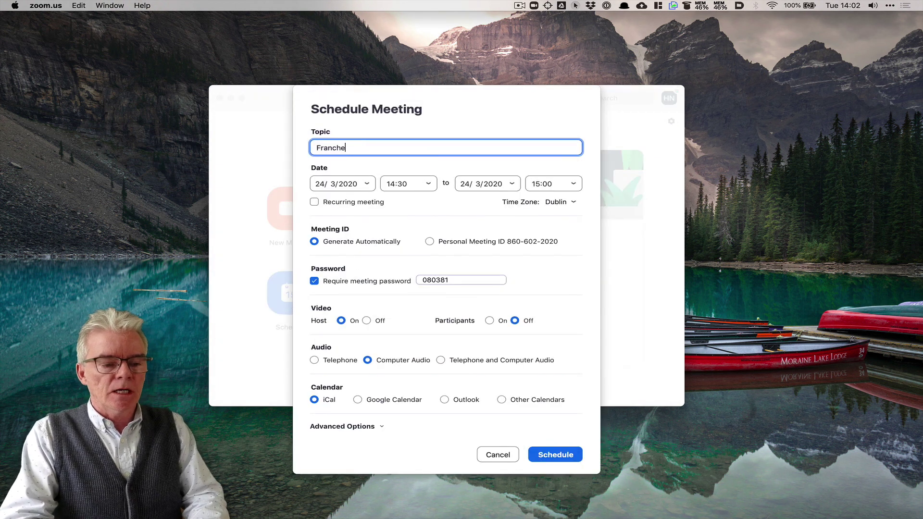
pyautogui.press('BackSpace')
pyautogui.press('BackSpace')
pyautogui.press('BackSpace')
pyautogui.press('BackSpace')
pyautogui.press('BackSpace')
pyautogui.write('ench Cult')
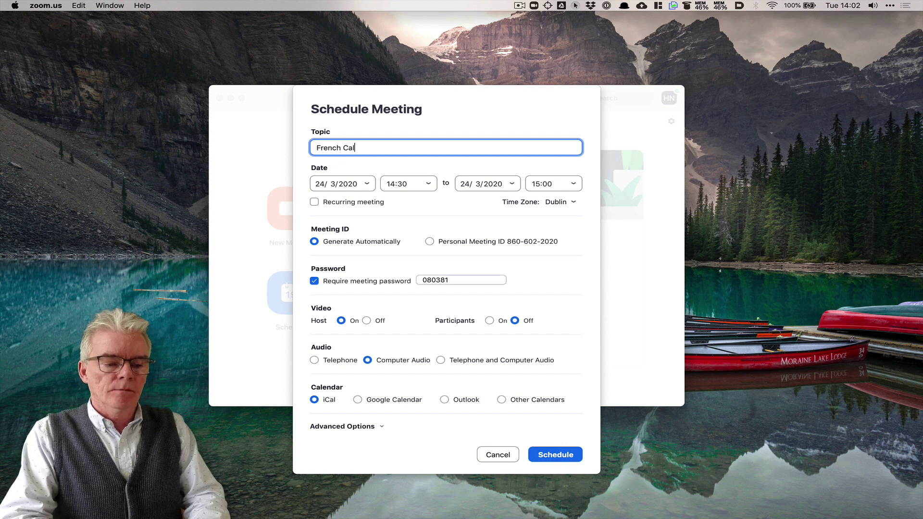
pyautogui.press('BackSpace')
pyautogui.press('BackSpace')
pyautogui.press('BackSpace')
pyautogui.write('lass, Wed')
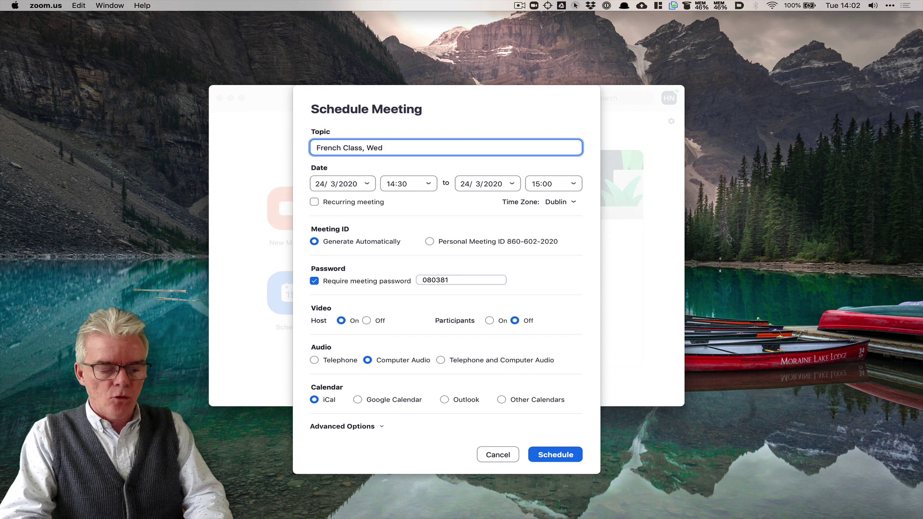
pyautogui.write(' 4p.')
pyautogui.press('BackSpace')
pyautogui.write('m')
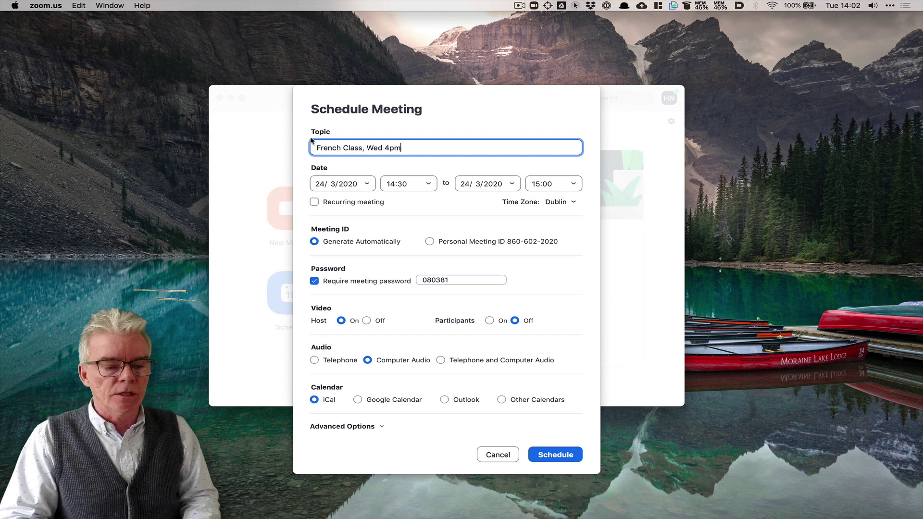
# Set the meeting's start time to 16:00, with 17:00 as its end time.
pyautogui.click(390, 185)
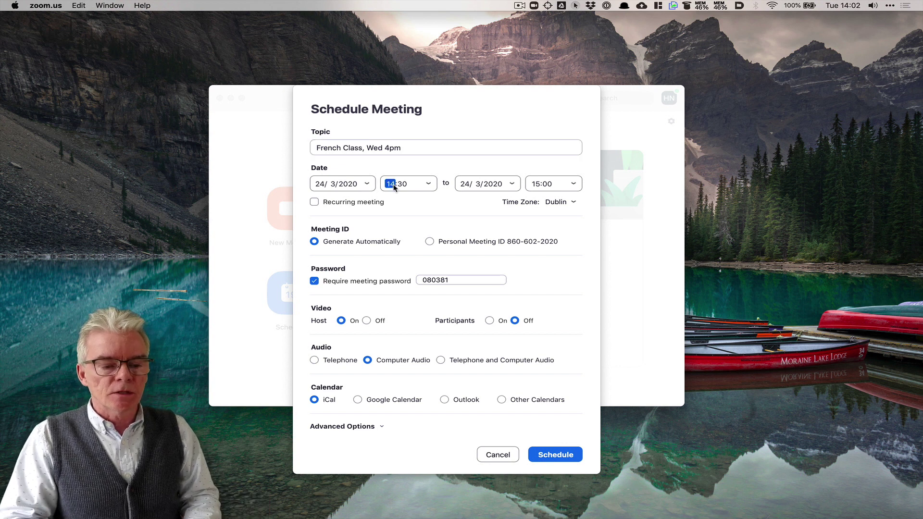
pyautogui.write('16')
pyautogui.press('Tab')
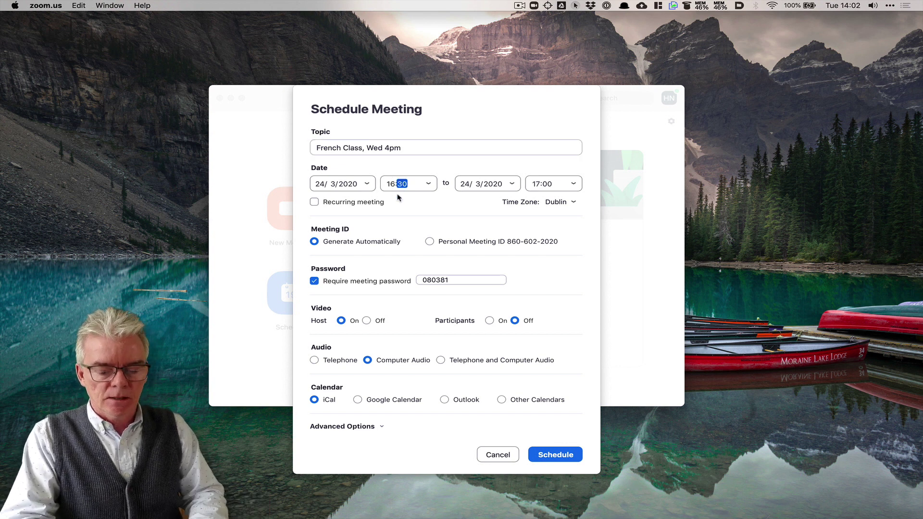
pyautogui.write('0')
pyautogui.click(546, 184)
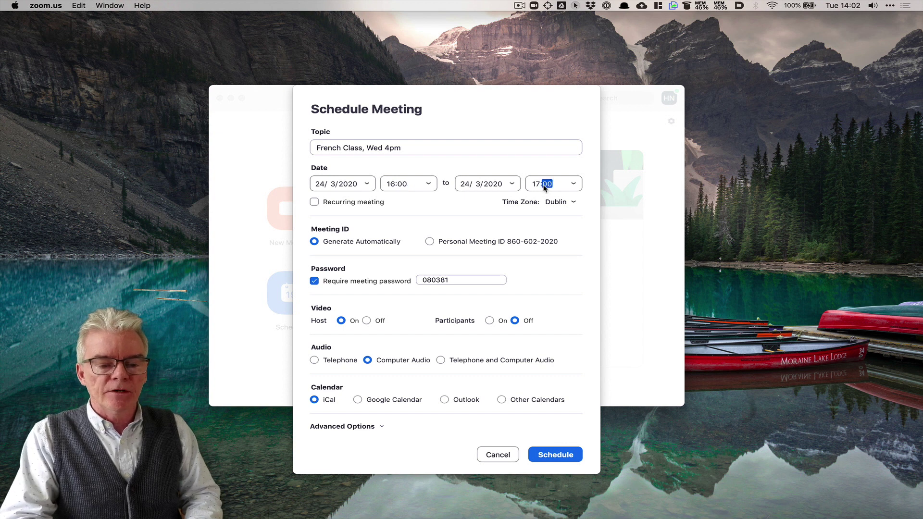
# Schedule the meeting and add its event to the Work calendar, closing the calendar window.
pyautogui.click(555, 458)
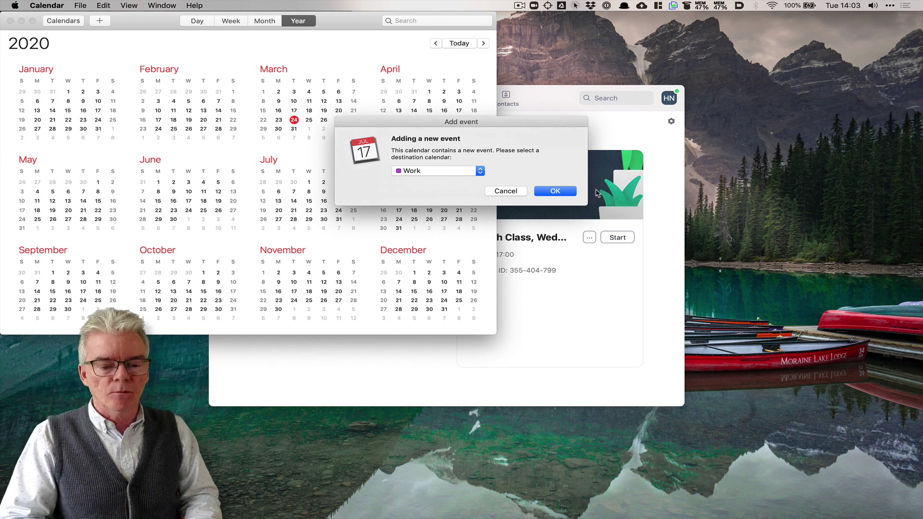
pyautogui.click(560, 191)
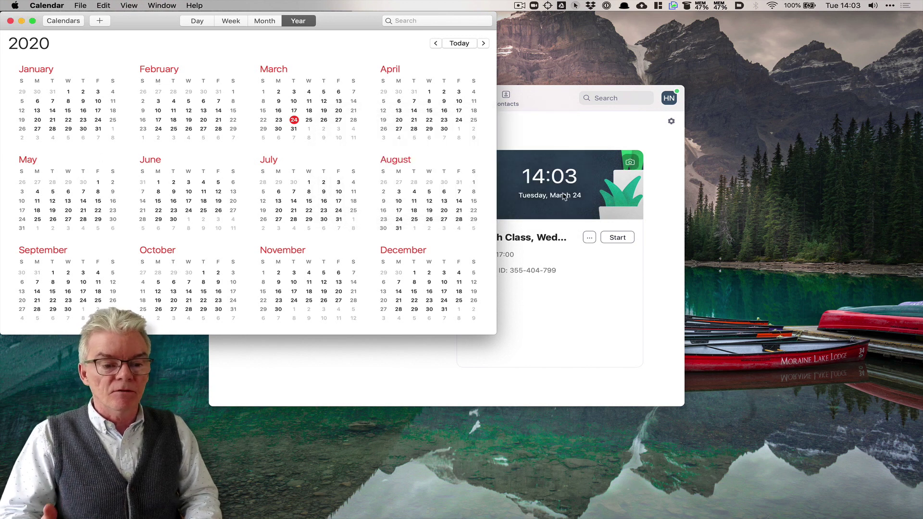
pyautogui.click(10, 21)
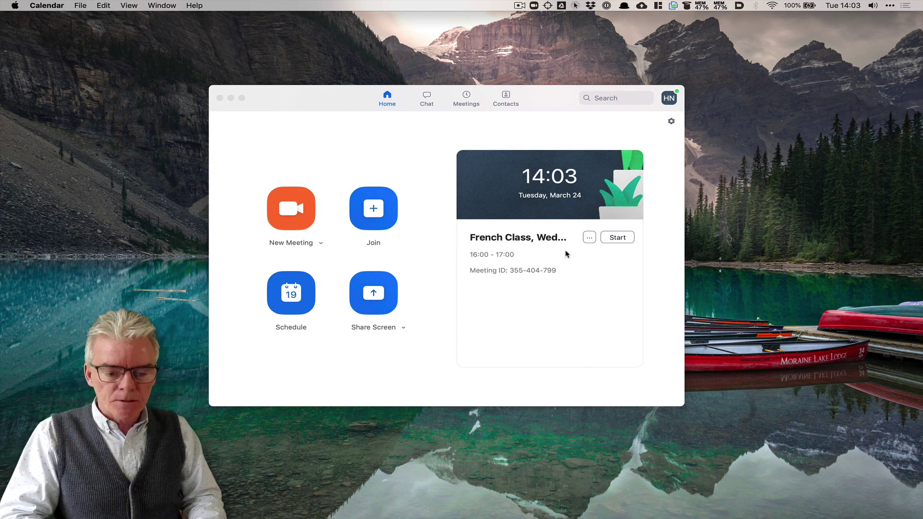
# Copy the scheduled French class meeting's invitation and switch to Google Classroom in Safari.
pyautogui.click(590, 238)
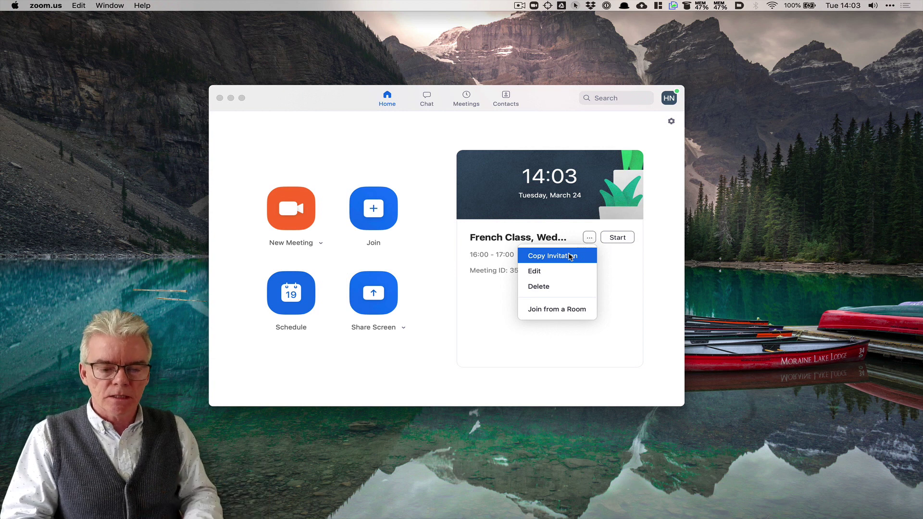
pyautogui.click(570, 258)
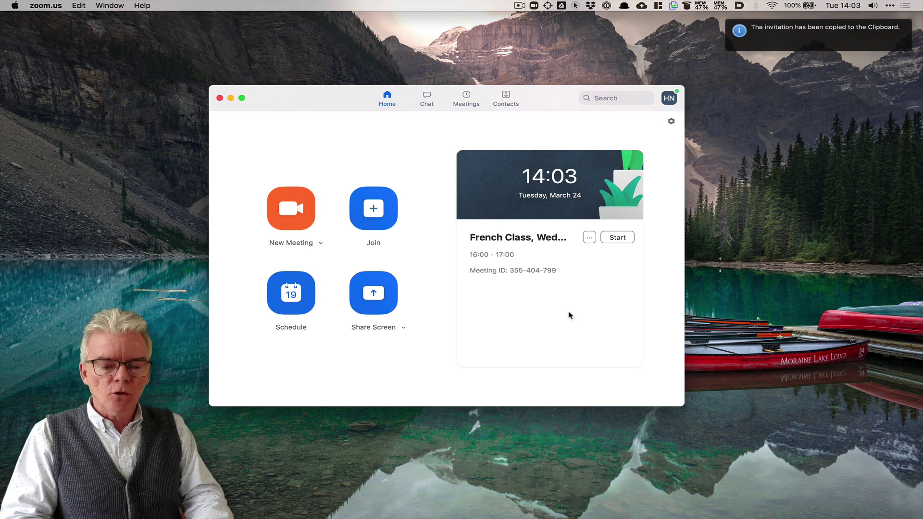
pyautogui.press('super+Tab')
pyautogui.press('super+Tab')
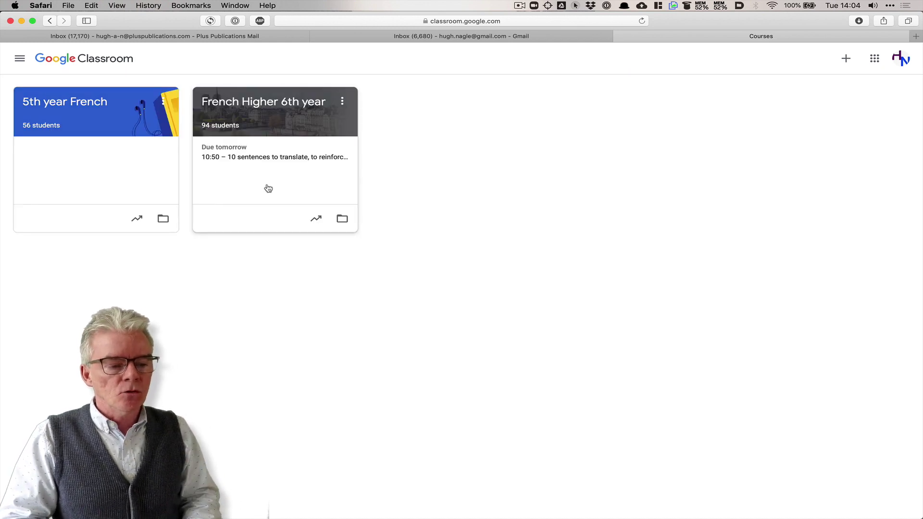
# Paste the copied invitation into a new announcement for the French Higher 6th year class and discard the draft.
pyautogui.click(266, 102)
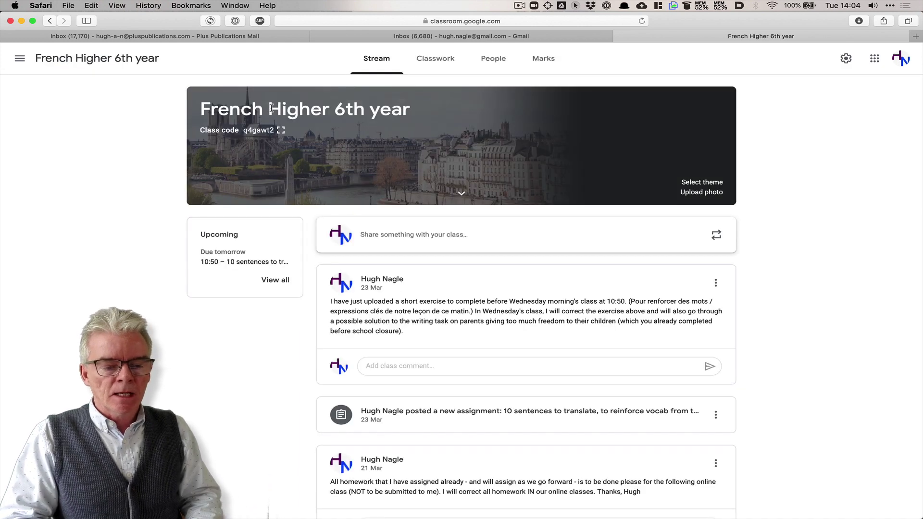
pyautogui.click(413, 238)
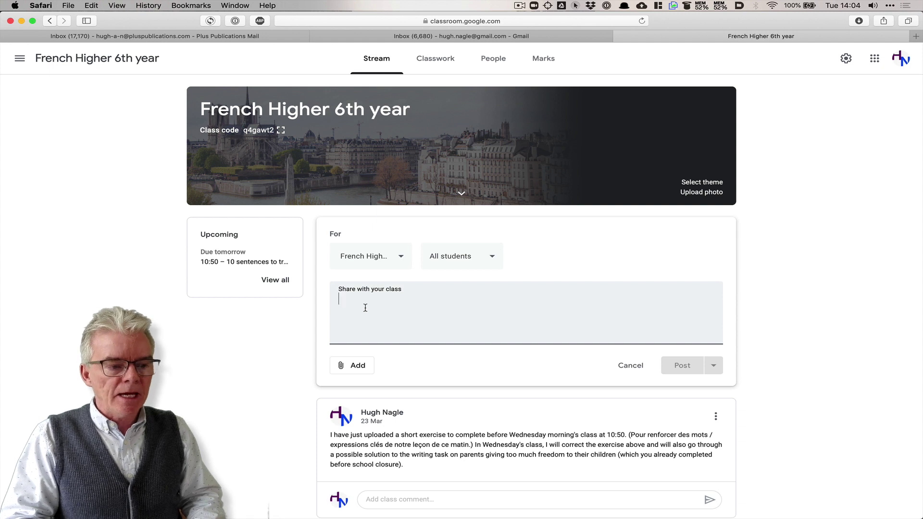
pyautogui.click(91, 5)
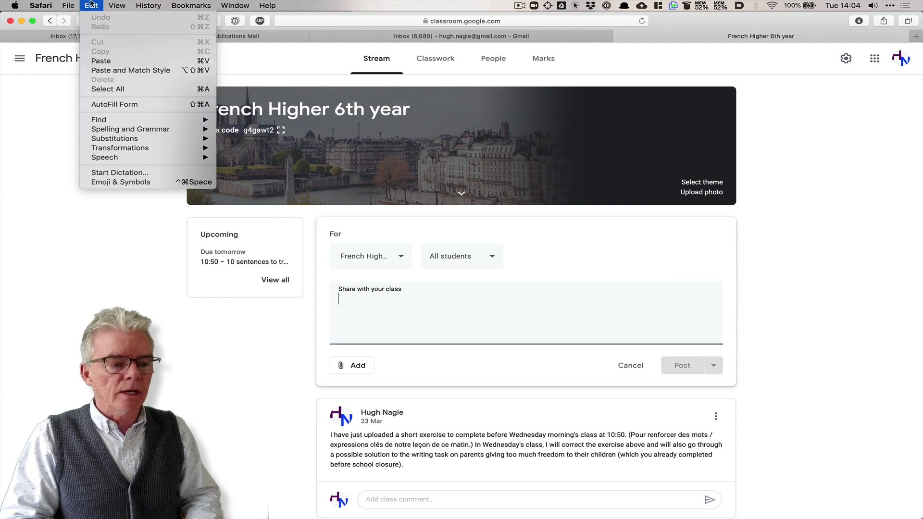
pyautogui.click(102, 60)
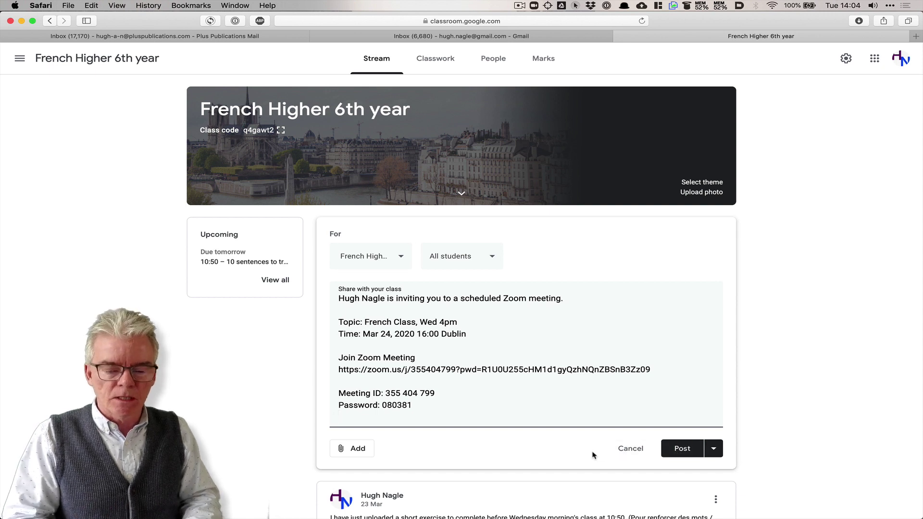
pyautogui.click(632, 450)
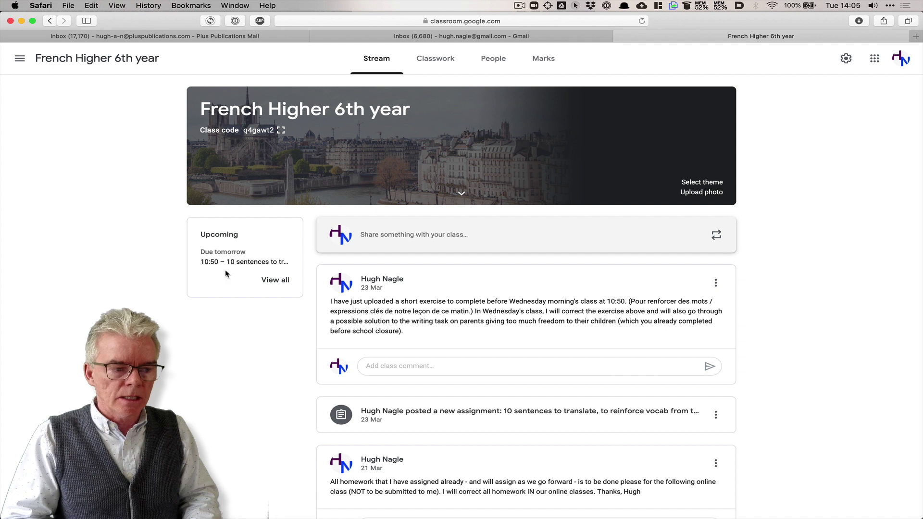
# Minimise the browser to return to Zoom and delete the scheduled French class meeting.
pyautogui.click(21, 21)
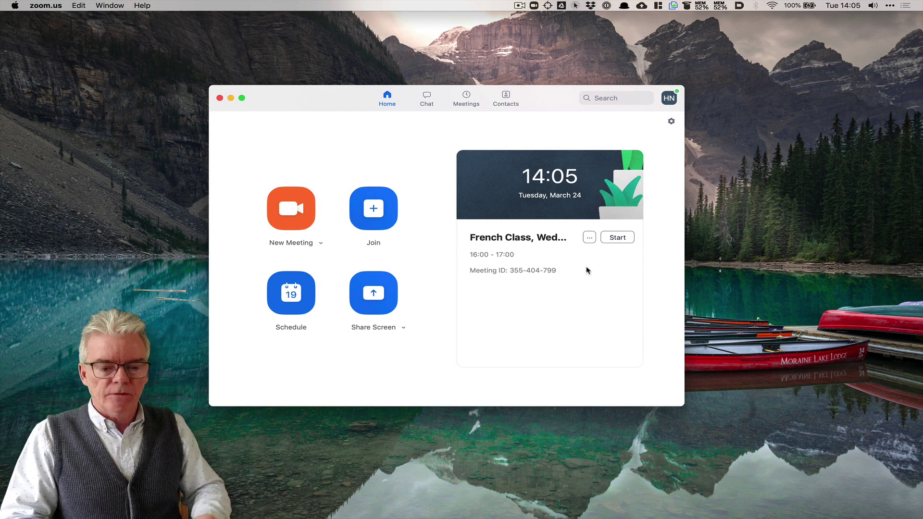
pyautogui.click(589, 237)
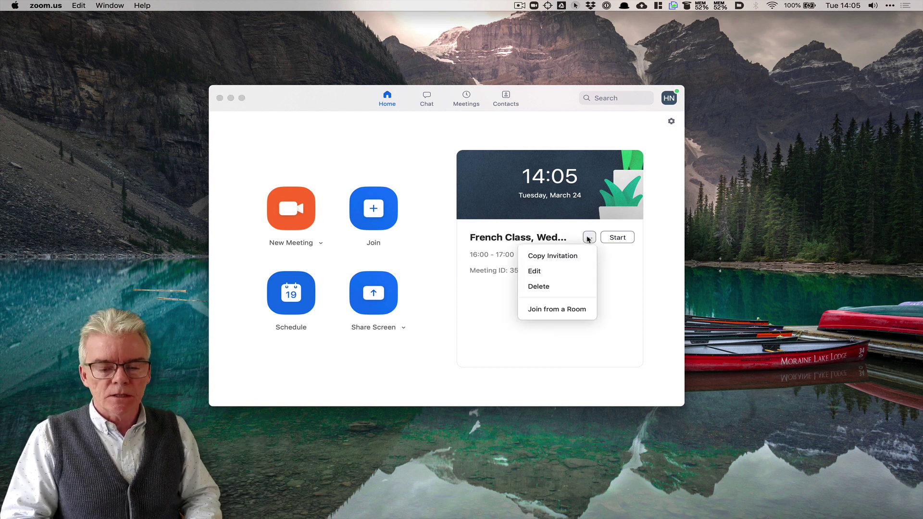
pyautogui.click(539, 287)
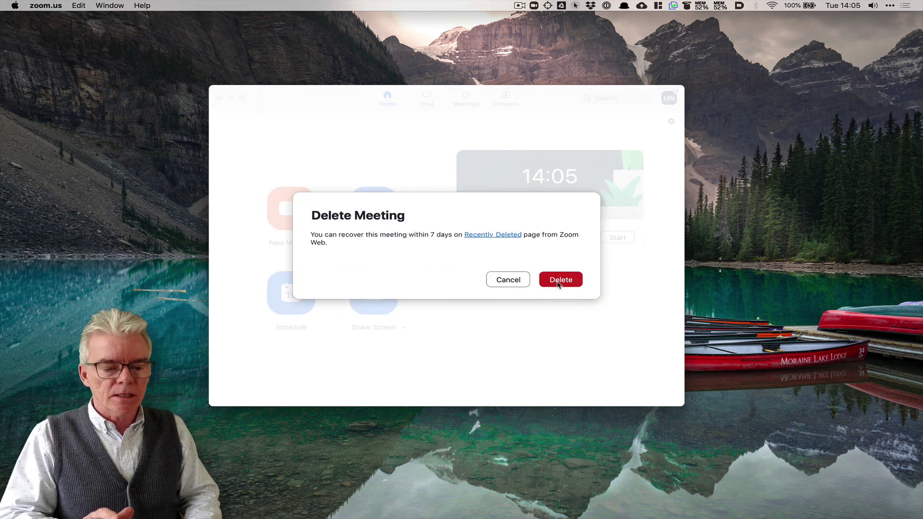
pyautogui.click(559, 284)
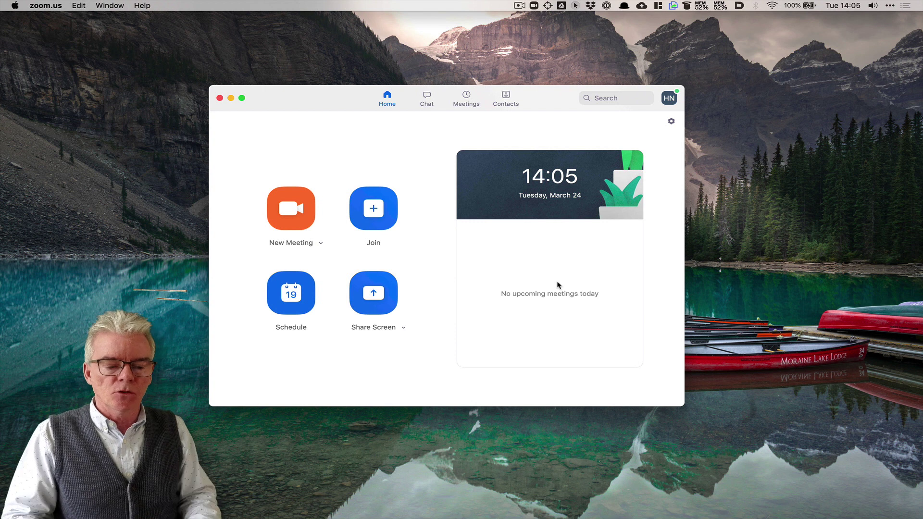
# Start an instant meeting with computer audio and copy its invitation for participants.
pyautogui.click(291, 211)
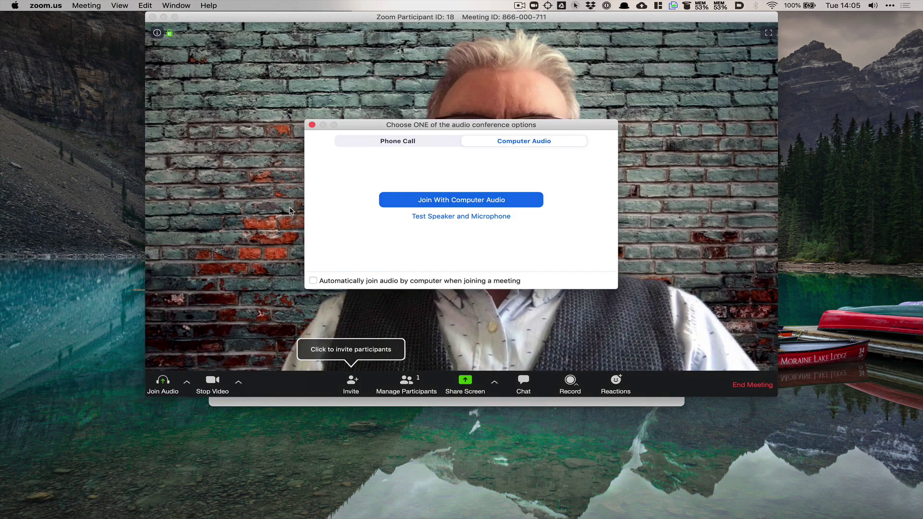
pyautogui.click(470, 201)
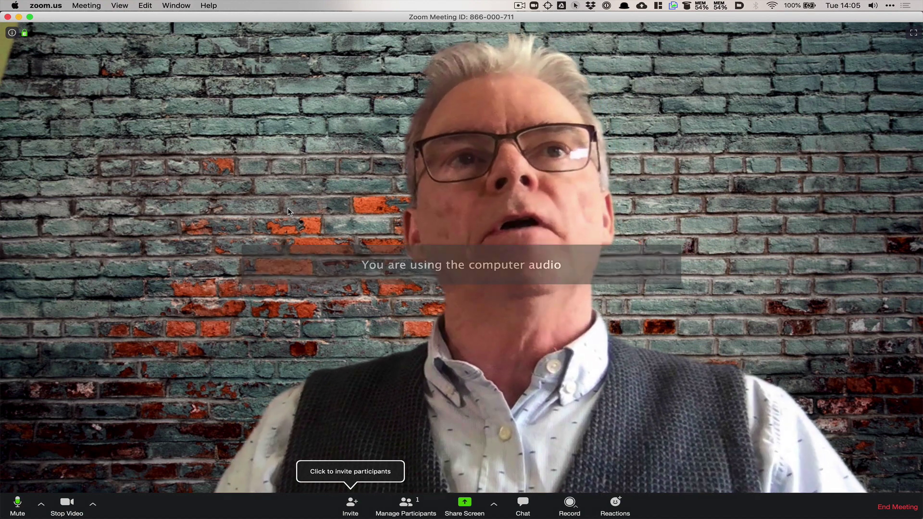
pyautogui.click(350, 505)
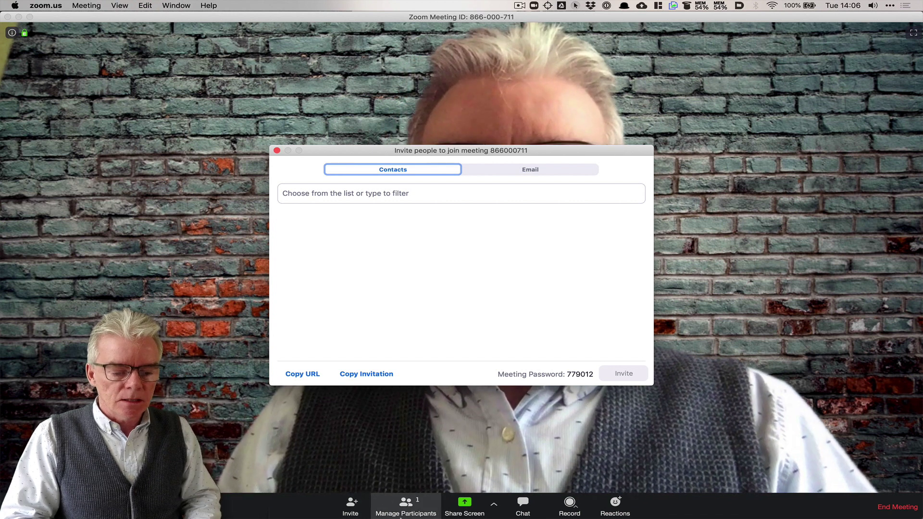
pyautogui.click(361, 379)
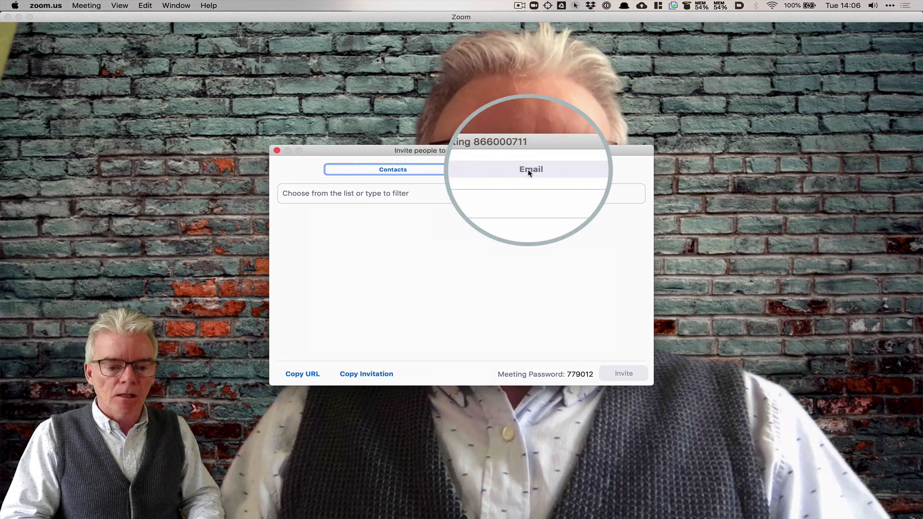
# Show the email options for inviting people to the running meeting.
pyautogui.click(529, 171)
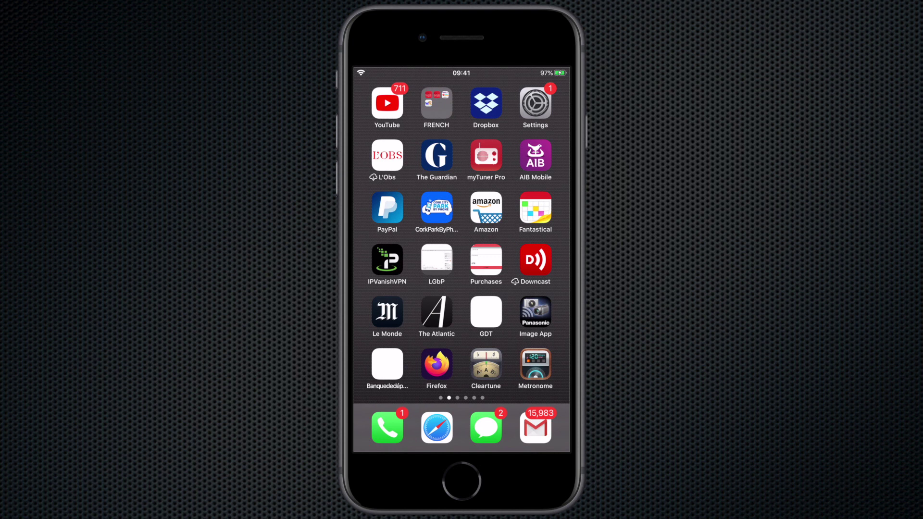
# Switch to the App Store on the iPhone and search for Zoom.
pyautogui.moveTo(534, 308); pyautogui.dragTo(390, 308)
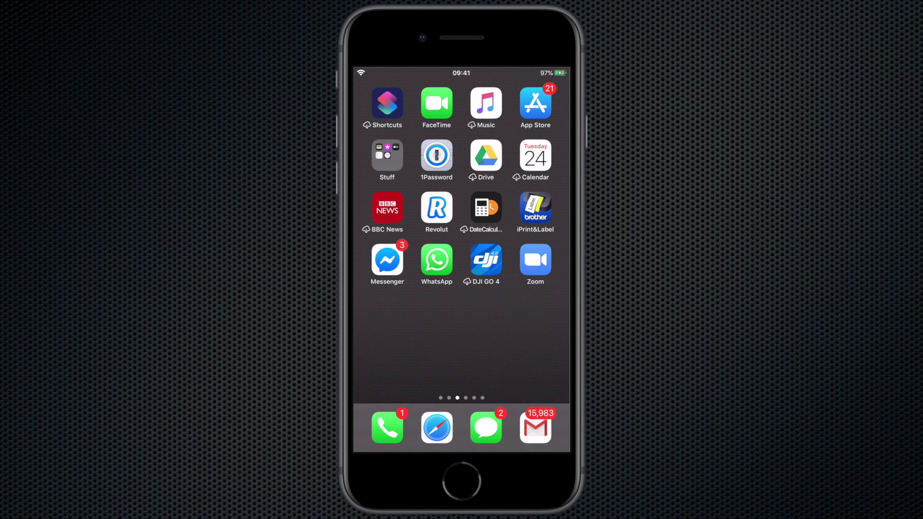
pyautogui.click(535, 103)
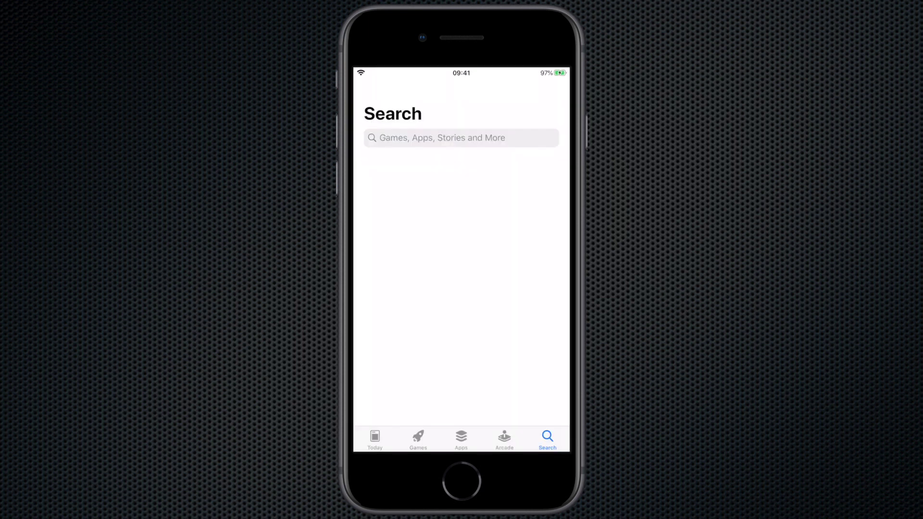
pyautogui.click(462, 138)
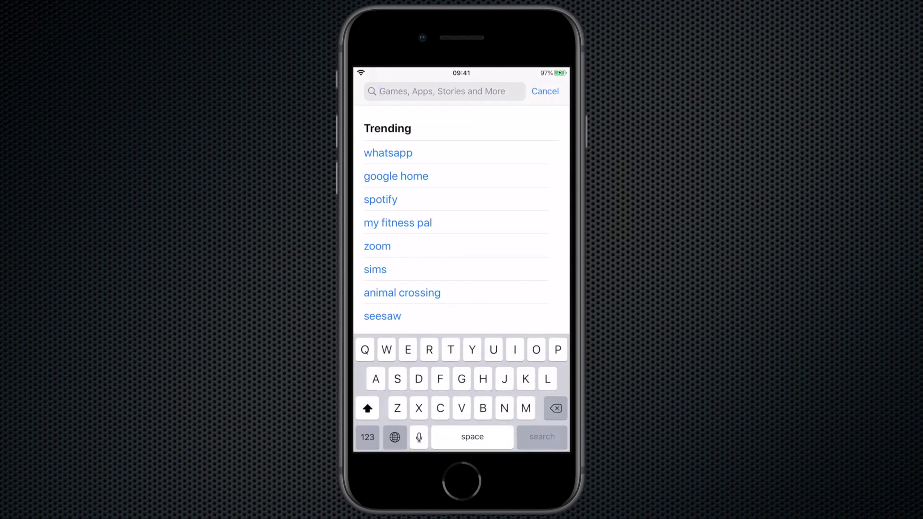
pyautogui.write('Zoom')
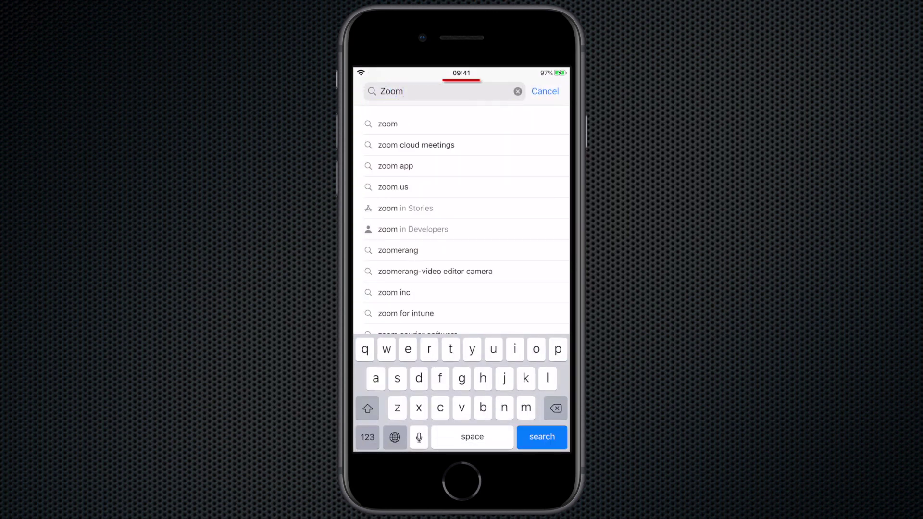
pyautogui.click(390, 125)
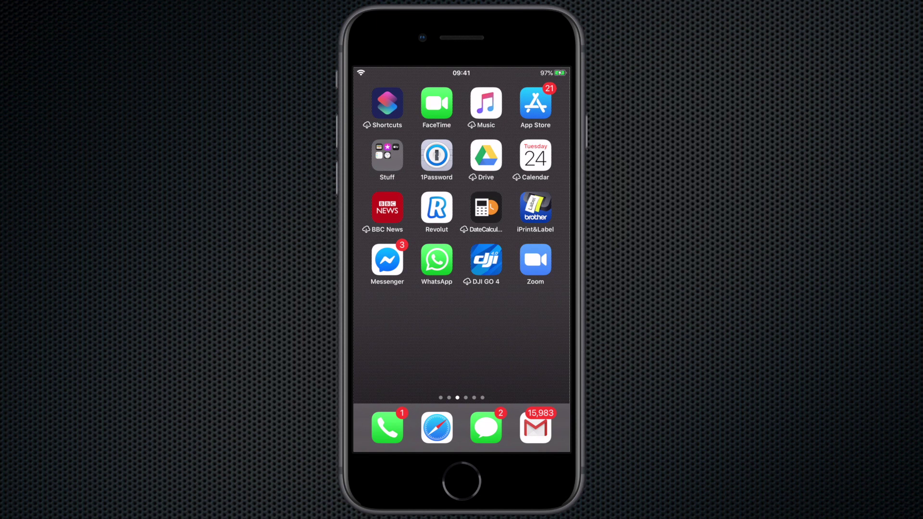
# Switch to the Zoom app on the iPhone and start a new meeting with video on.
pyautogui.click(535, 259)
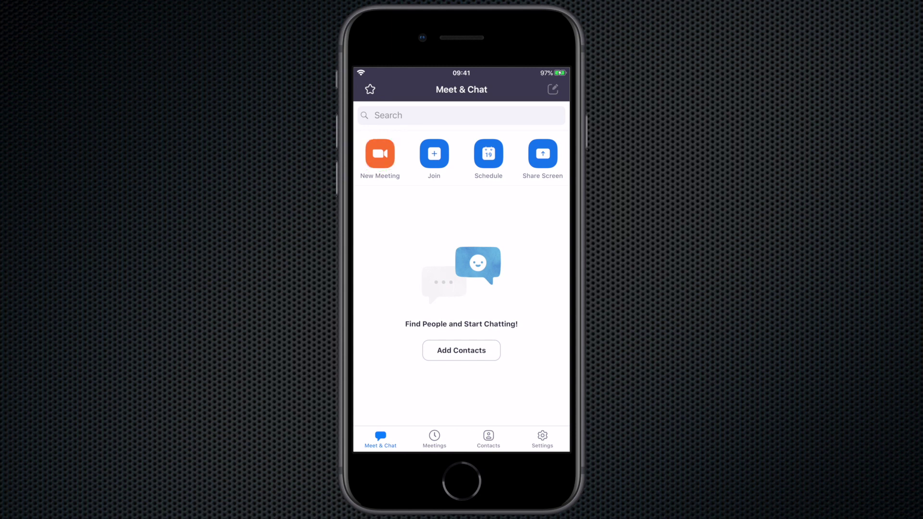
pyautogui.click(380, 154)
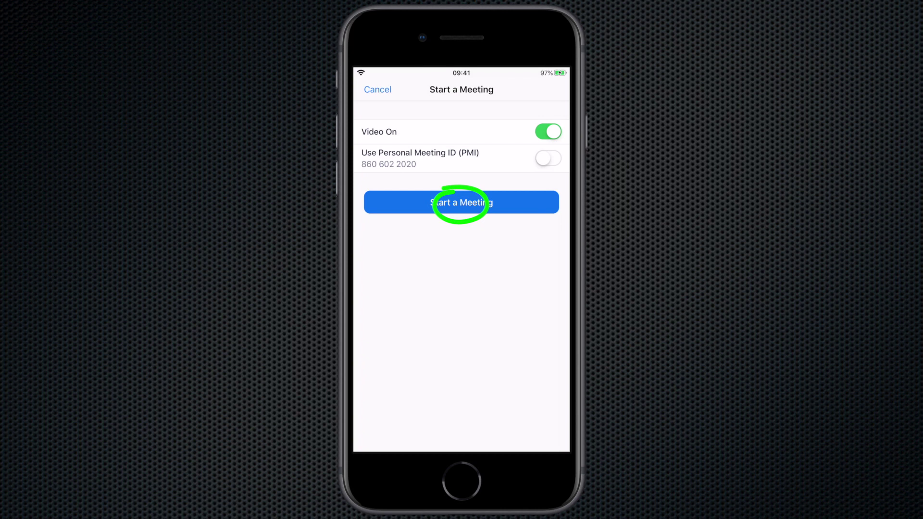
pyautogui.click(461, 203)
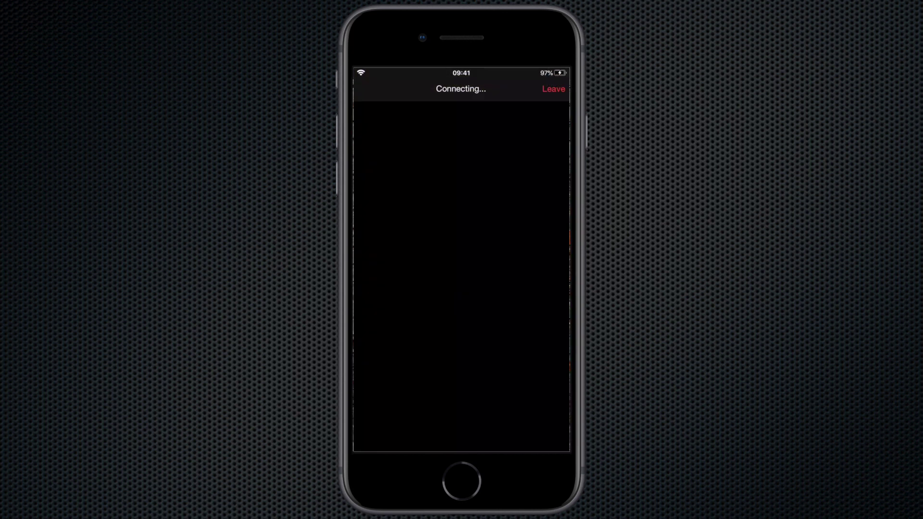
pyautogui.click(425, 263)
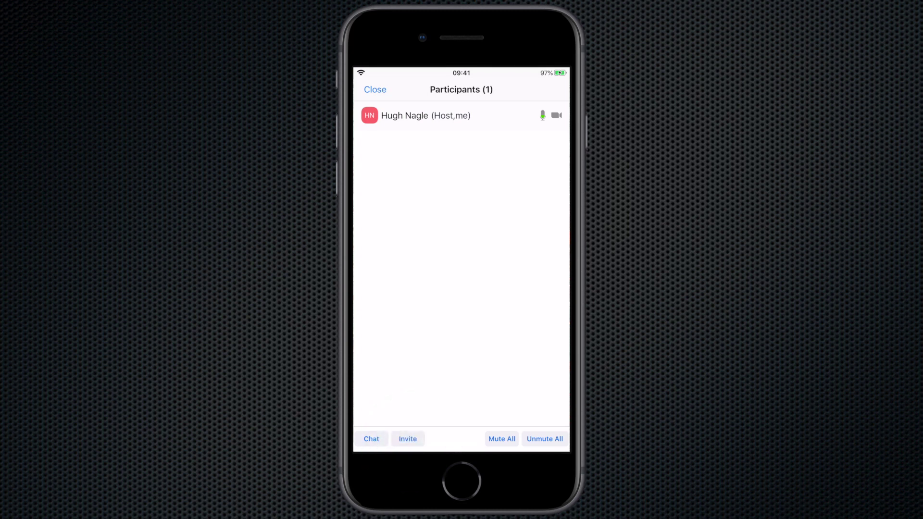
# Review the options for inviting people from the participants list, and return to the meeting without sending an invitation.
pyautogui.click(408, 439)
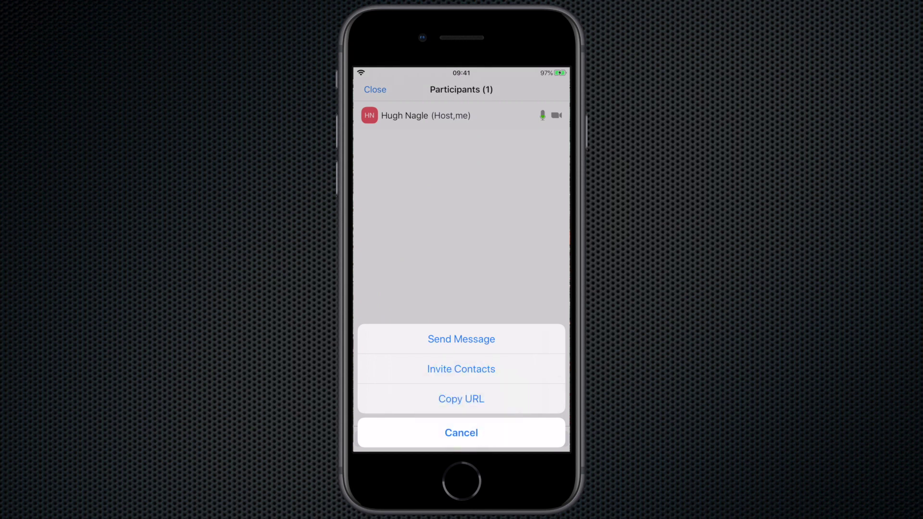
pyautogui.click(462, 432)
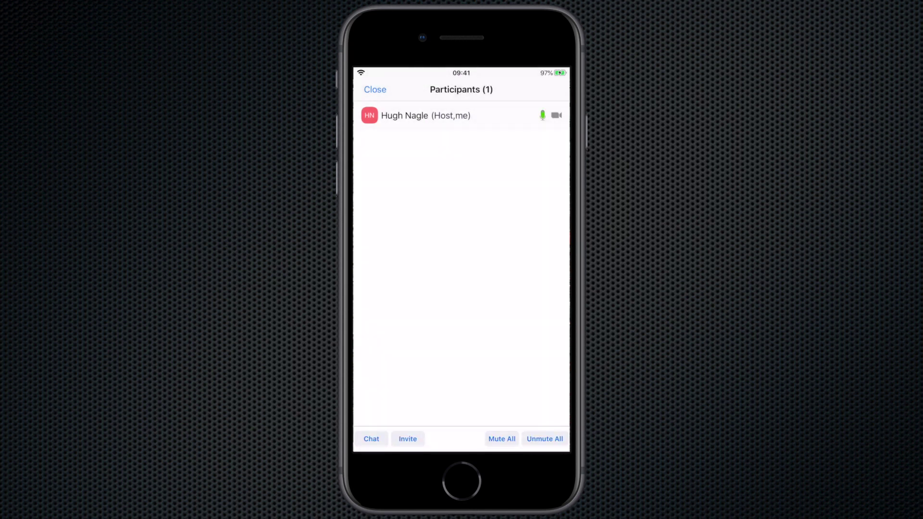
pyautogui.click(375, 89)
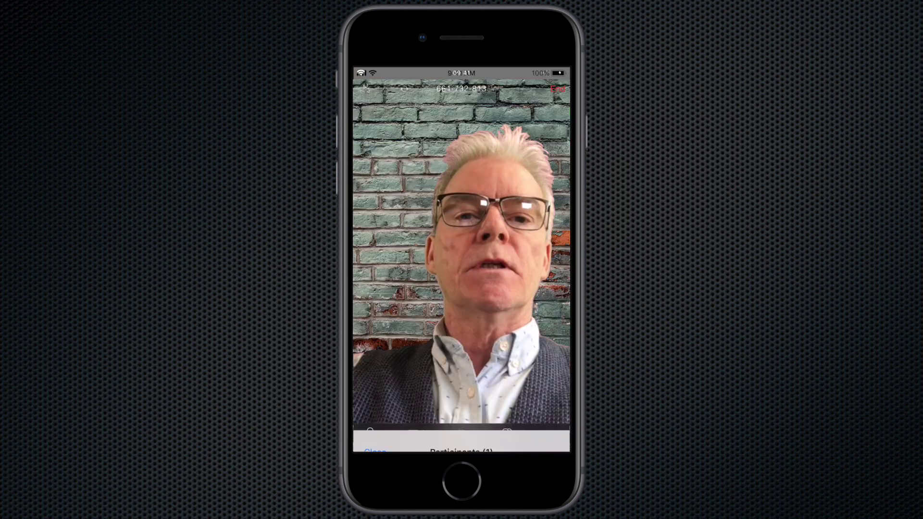